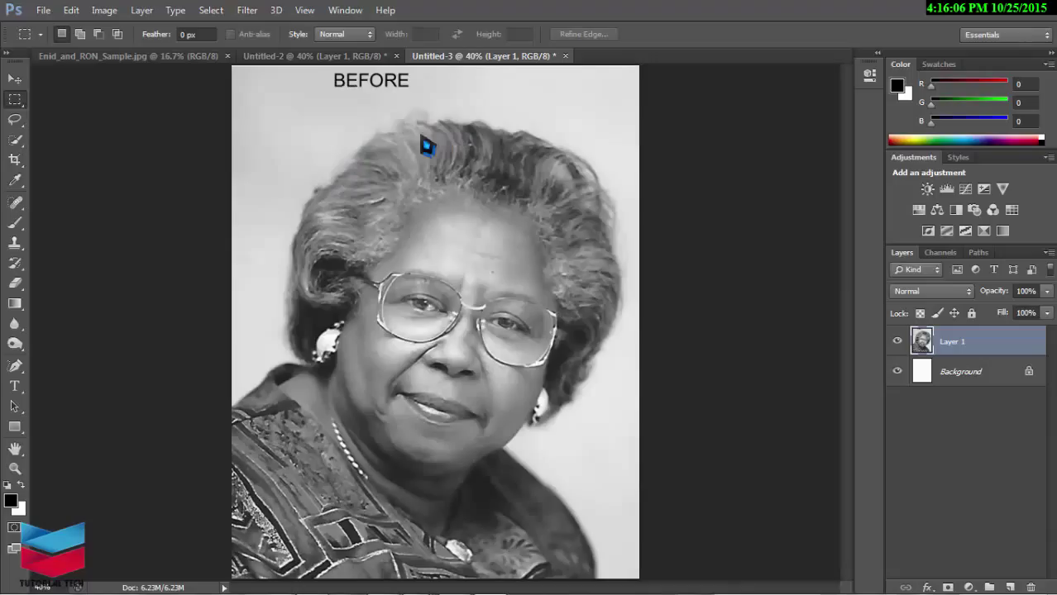
Compare the before and after portraits, then preview the Oil Paint filter and cancel it.
{"action": "left_click", "coordinate": [329, 56]}
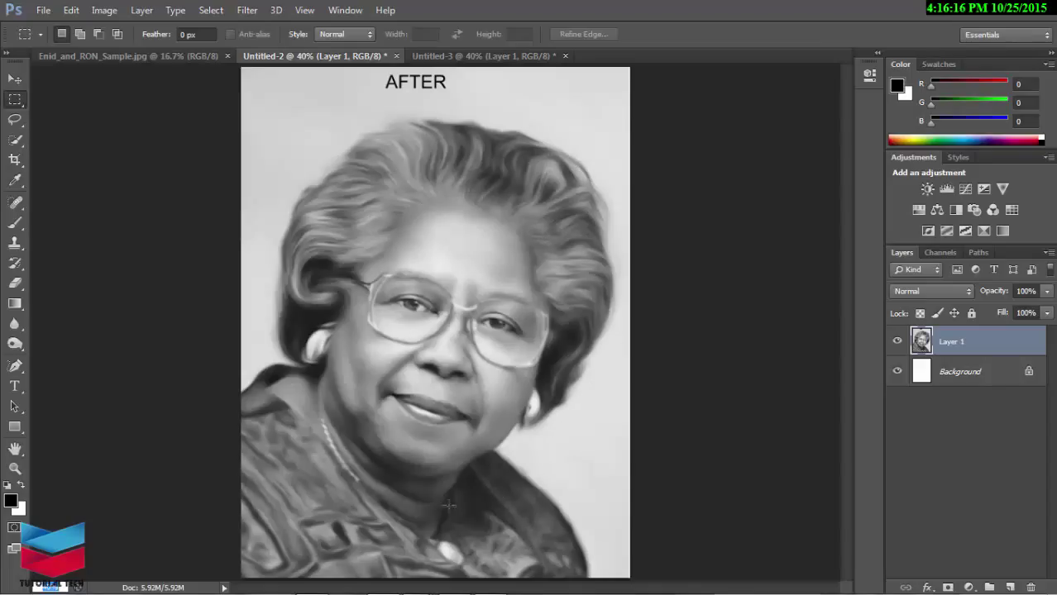
{"action": "left_click", "coordinate": [453, 58]}
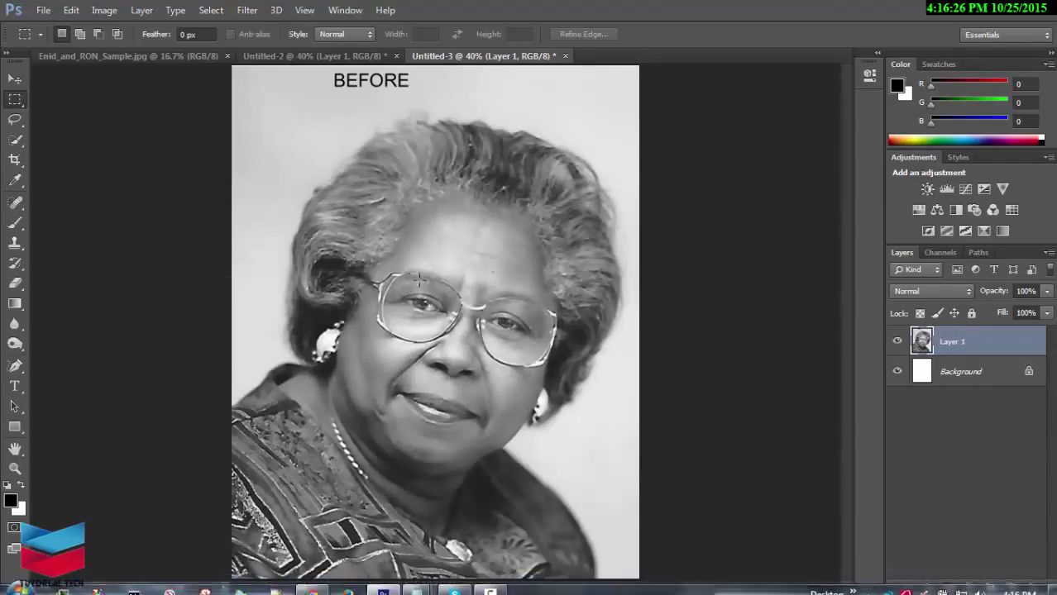
{"action": "left_click", "coordinate": [247, 11]}
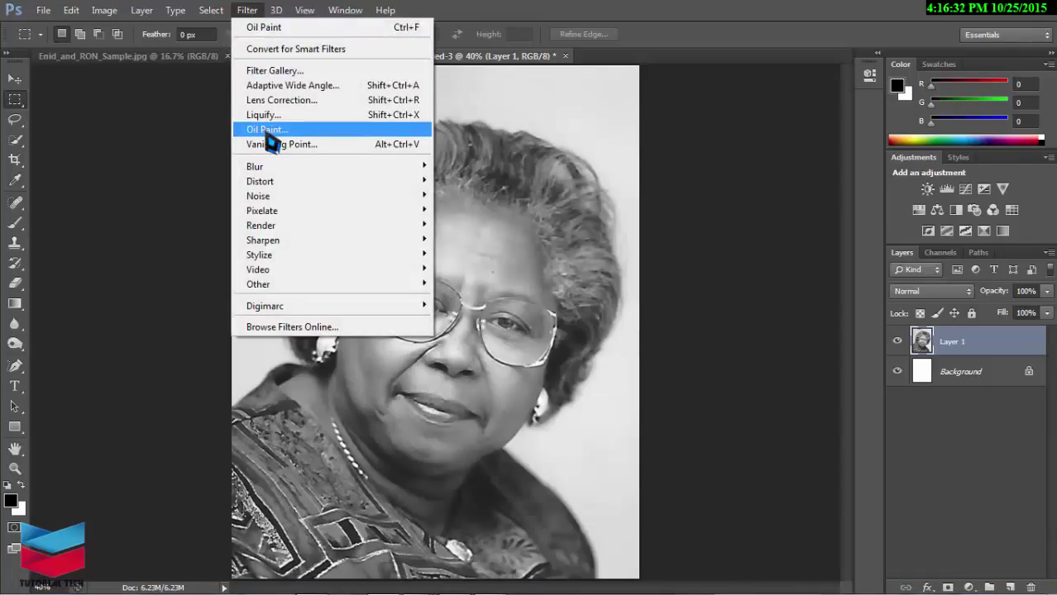
{"action": "left_click", "coordinate": [267, 132]}
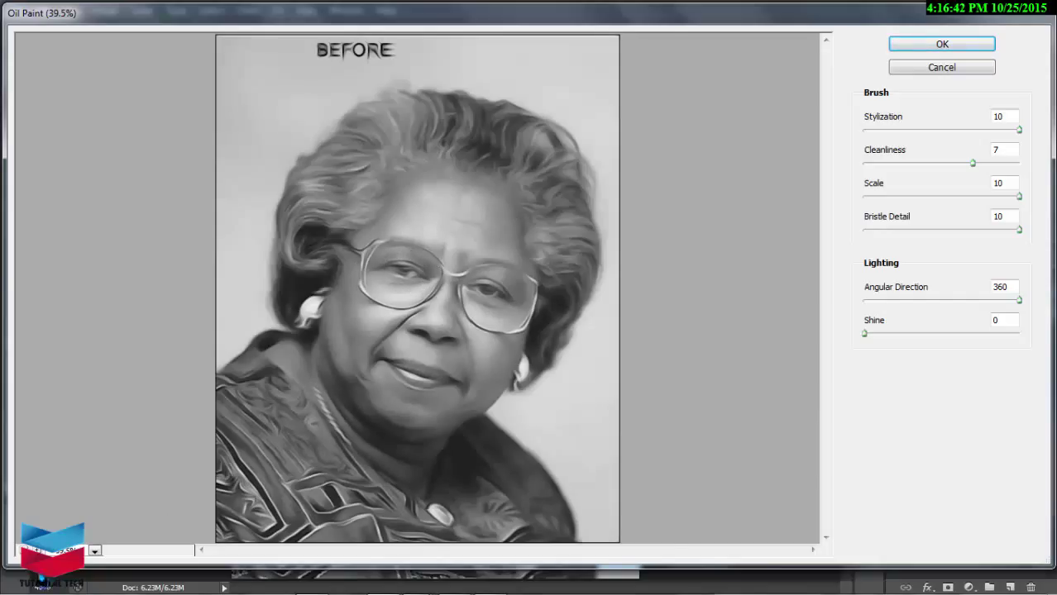
{"action": "key", "text": "ctrl+plus"}
{"action": "key", "text": "ctrl+plus"}
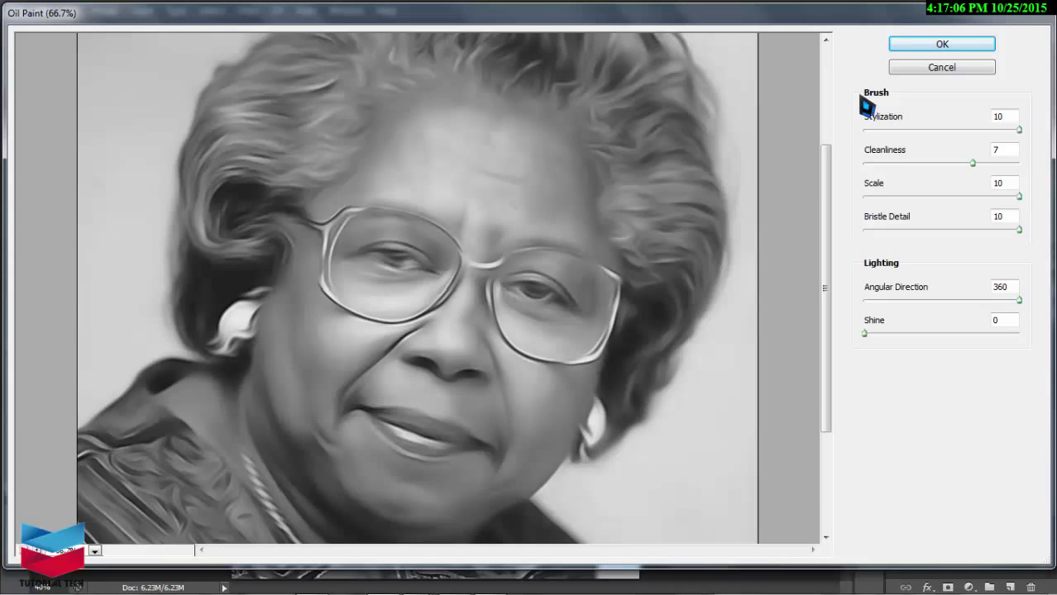
{"action": "left_click", "coordinate": [920, 72]}
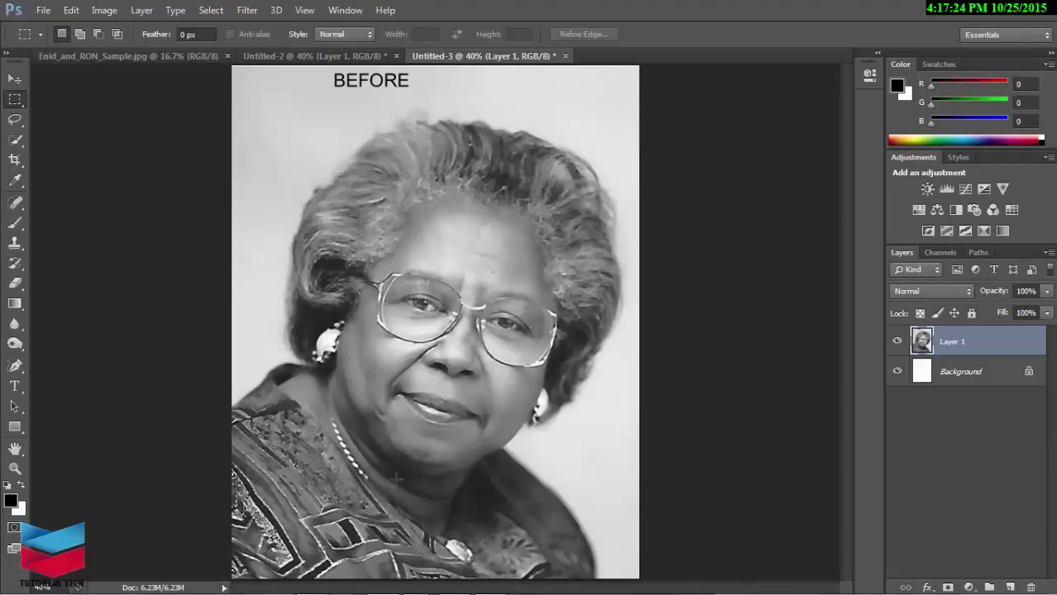
Duplicate the portrait layer as Layer 1 copy and set its blend mode to Overlay.
{"action": "left_click", "coordinate": [142, 12]}
{"action": "mouse_move", "coordinate": [149, 26]}
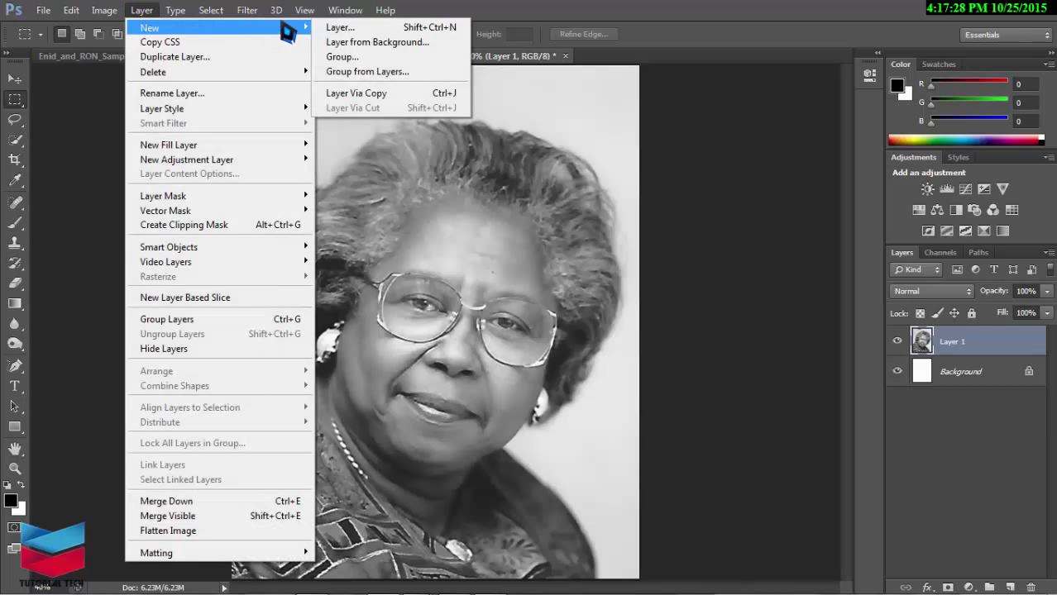
{"action": "left_click", "coordinate": [346, 98]}
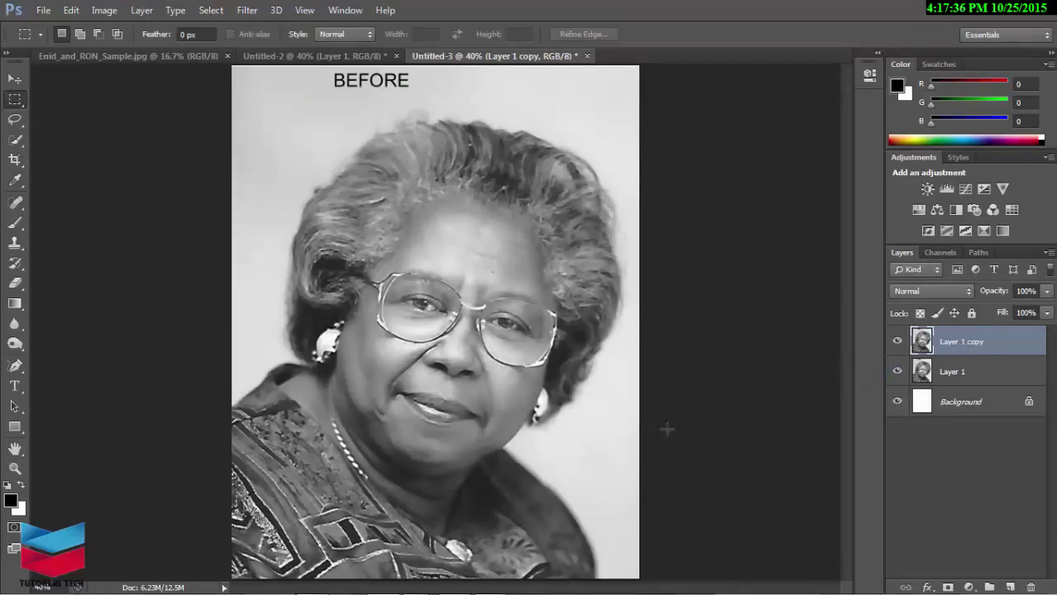
{"action": "left_click", "coordinate": [970, 292]}
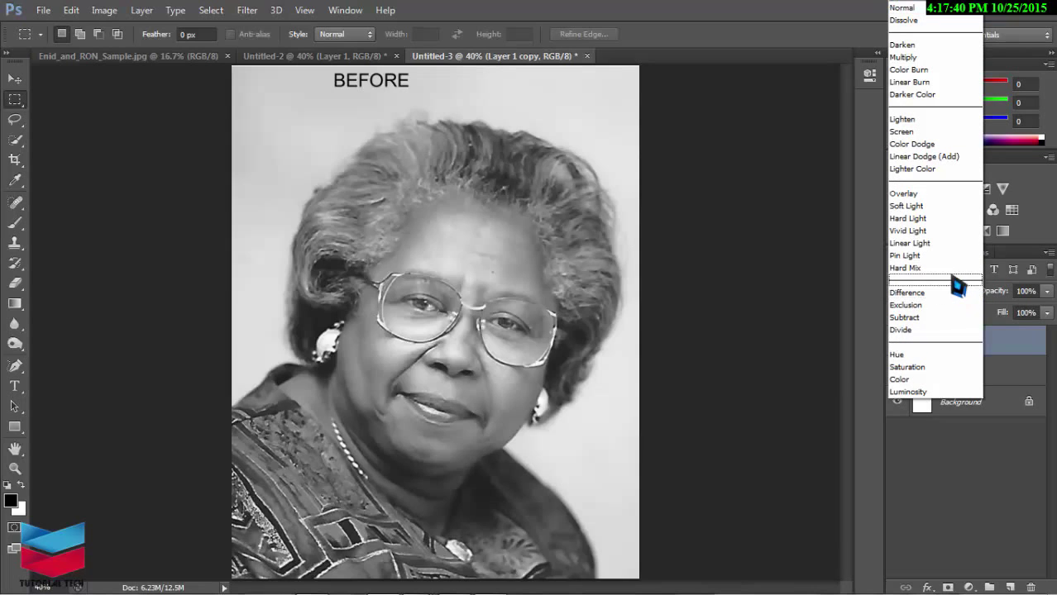
{"action": "left_click", "coordinate": [909, 194]}
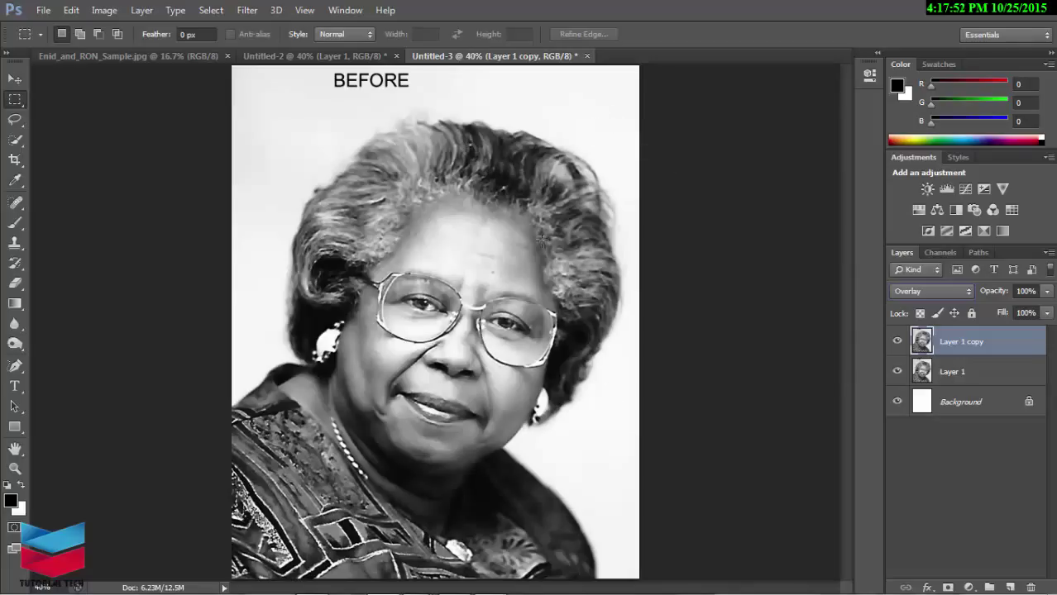
Run High Pass on Layer 1 copy with a radius of 9.0 pixels.
{"action": "left_click", "coordinate": [243, 15]}
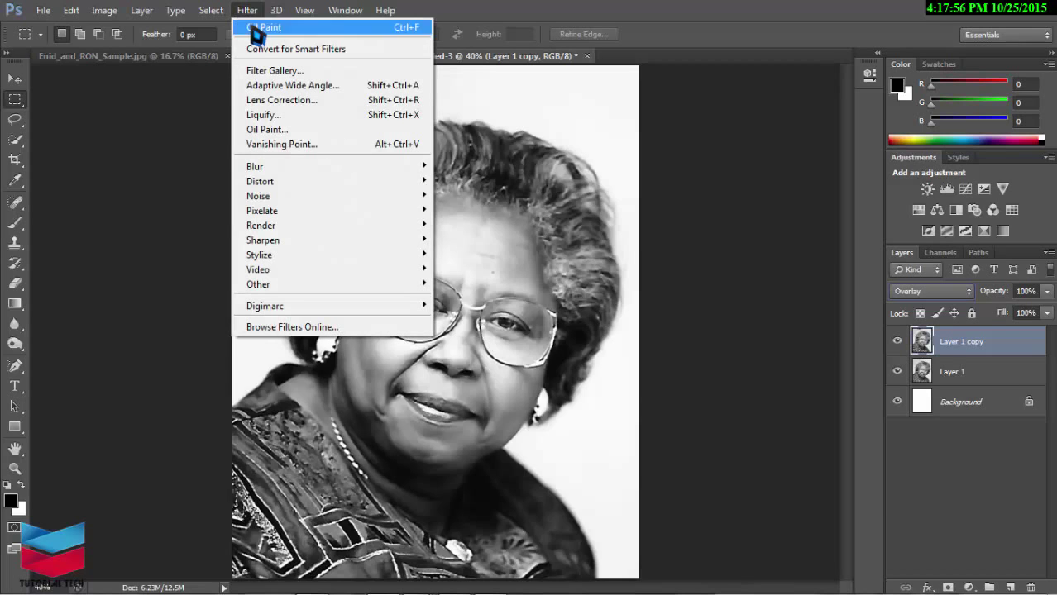
{"action": "mouse_move", "coordinate": [298, 291]}
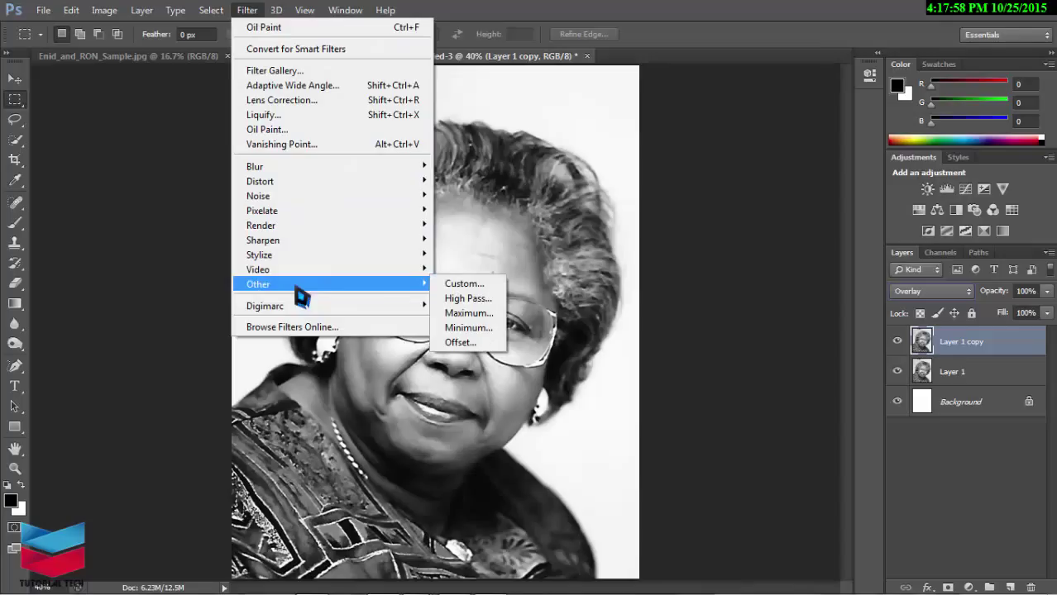
{"action": "left_click", "coordinate": [468, 300]}
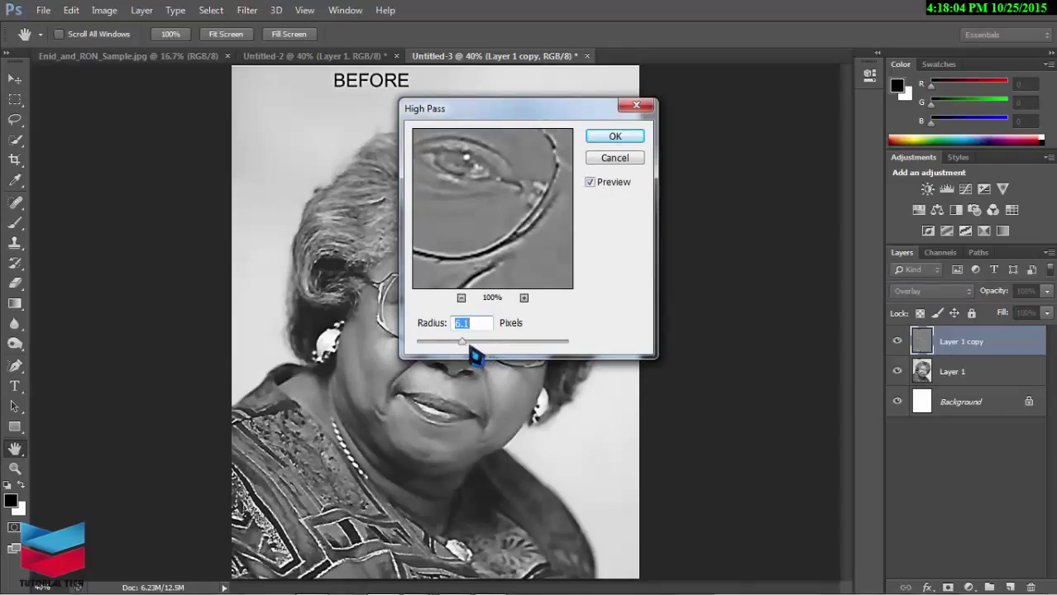
{"action": "left_click_drag", "start_coordinate": [464, 345], "coordinate": [482, 351]}
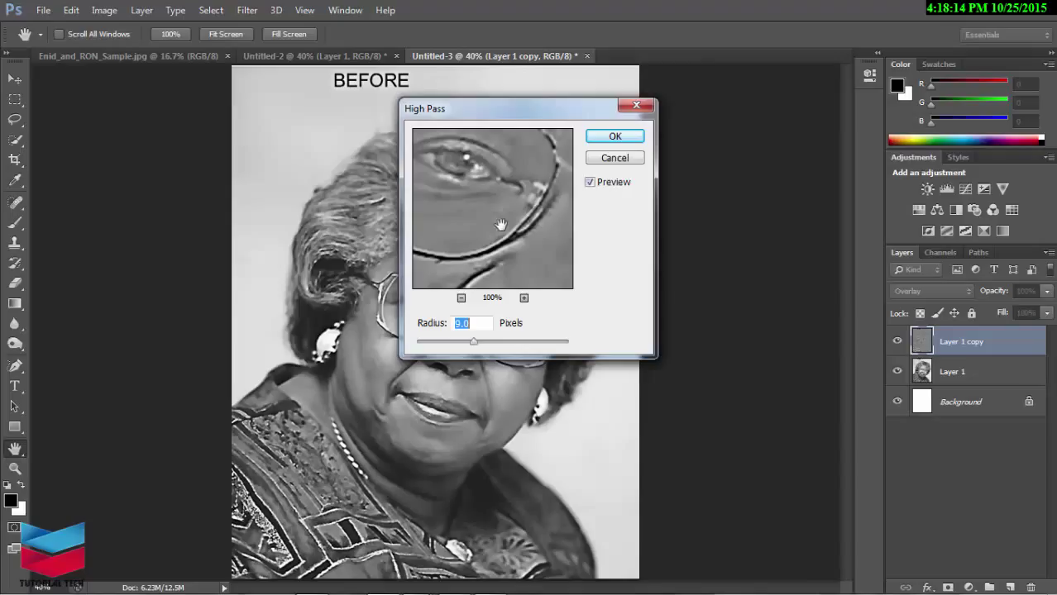
{"action": "left_click", "coordinate": [613, 138]}
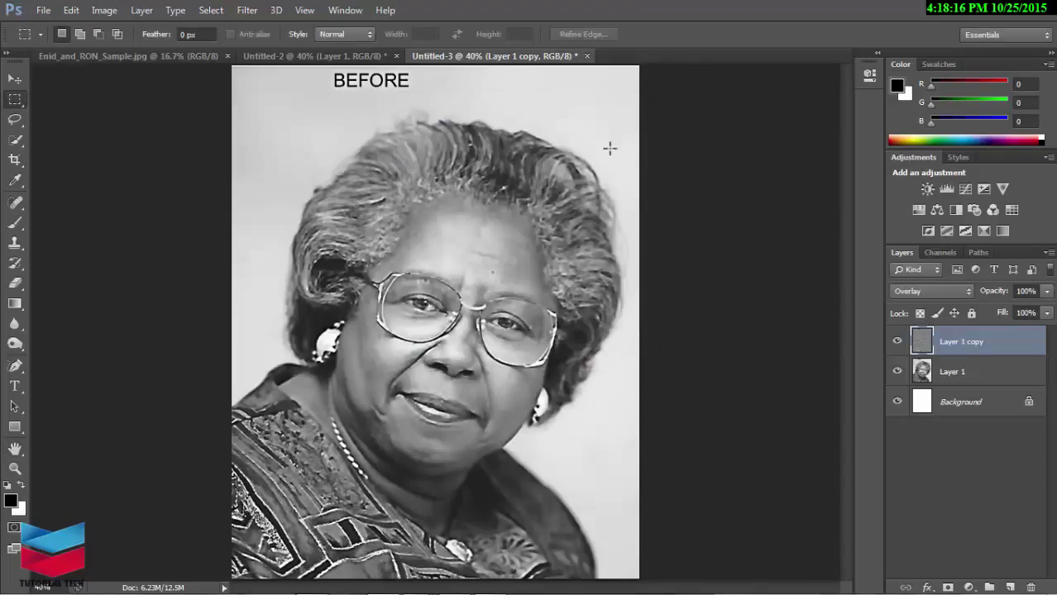
Hide the Background layer after checking the high-pass layer alone, keeping Layer 1 visible.
{"action": "left_click", "coordinate": [898, 374]}
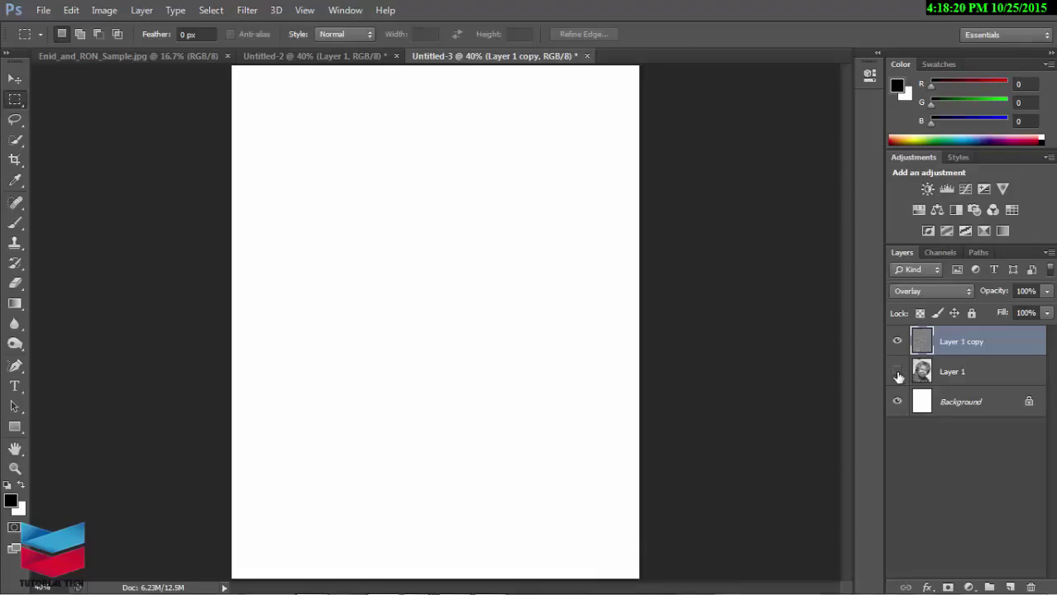
{"action": "left_click", "coordinate": [898, 404]}
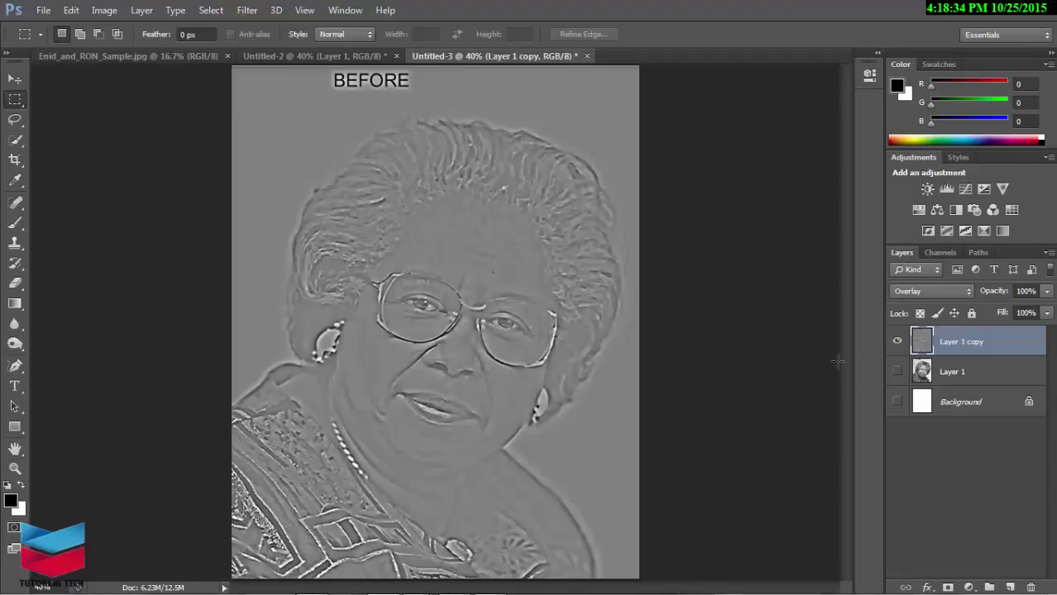
{"action": "left_click", "coordinate": [899, 373]}
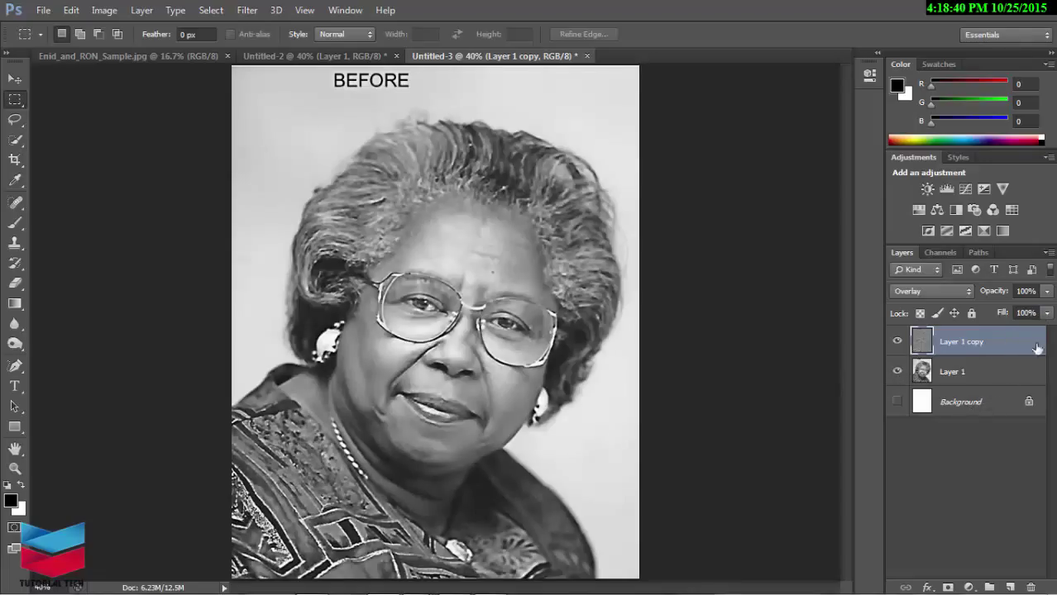
Lower Layer 1 copy's opacity to 14% and make Layer 1 the active layer.
{"action": "left_click", "coordinate": [1047, 313]}
{"action": "left_click_drag", "start_coordinate": [1048, 312], "coordinate": [976, 315]}
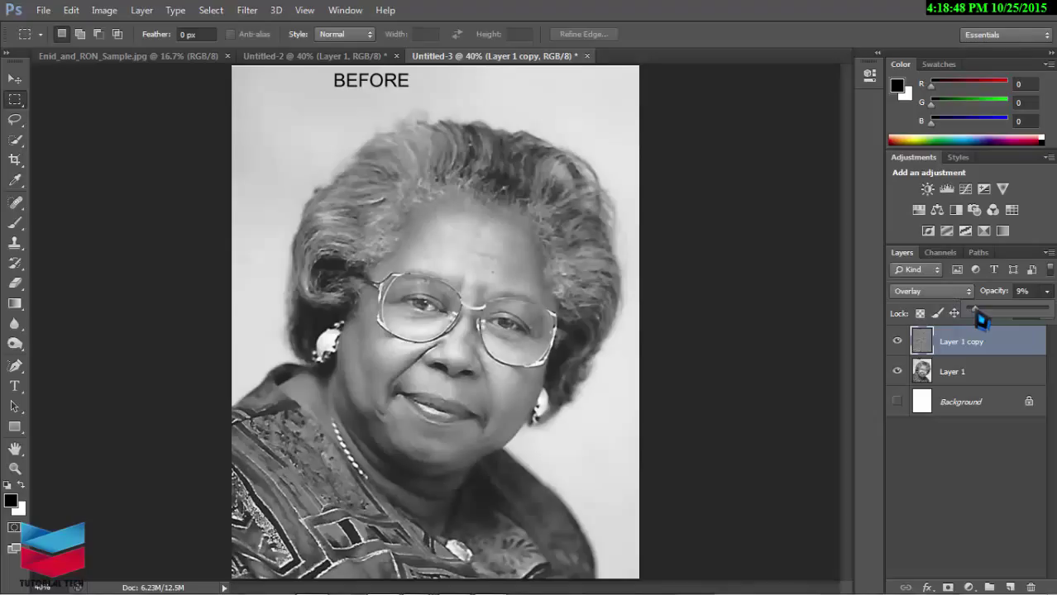
{"action": "left_click_drag", "start_coordinate": [980, 319], "coordinate": [982, 321]}
{"action": "left_click_drag", "start_coordinate": [983, 319], "coordinate": [985, 319]}
{"action": "left_click", "coordinate": [958, 372]}
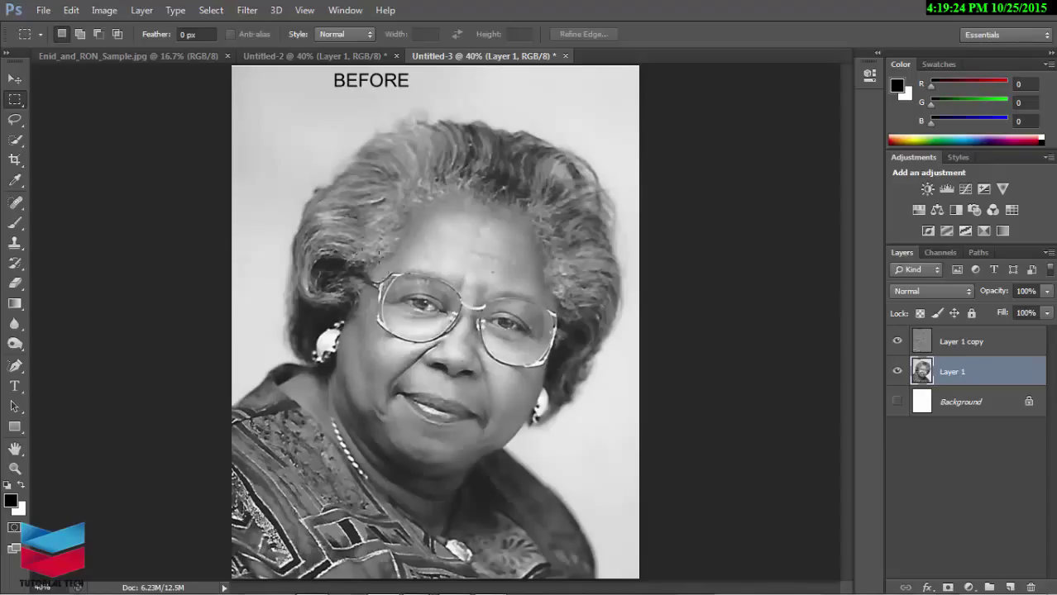
Copy an elliptical selection around the left eye onto new Layer 2, then reselect Layer 1.
{"action": "right_click", "coordinate": [15, 100]}
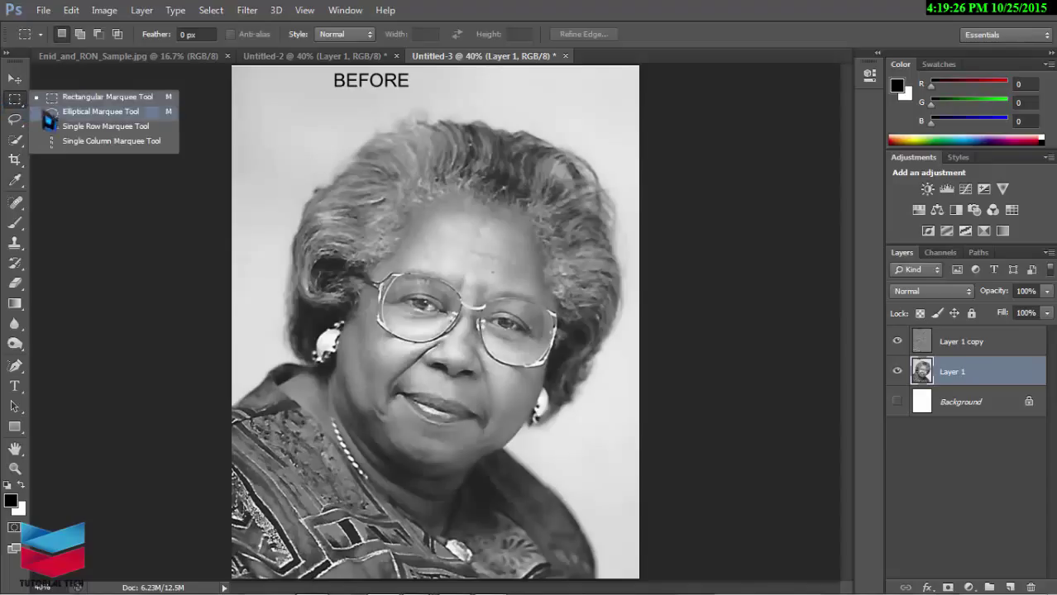
{"action": "left_click", "coordinate": [98, 112]}
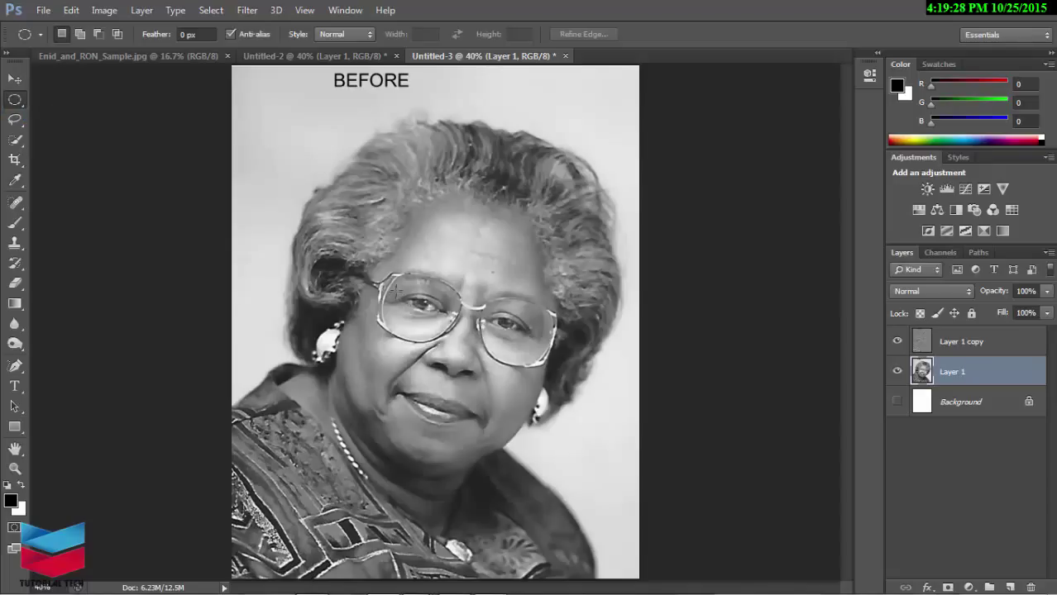
{"action": "left_click_drag", "start_coordinate": [397, 284], "coordinate": [449, 330]}
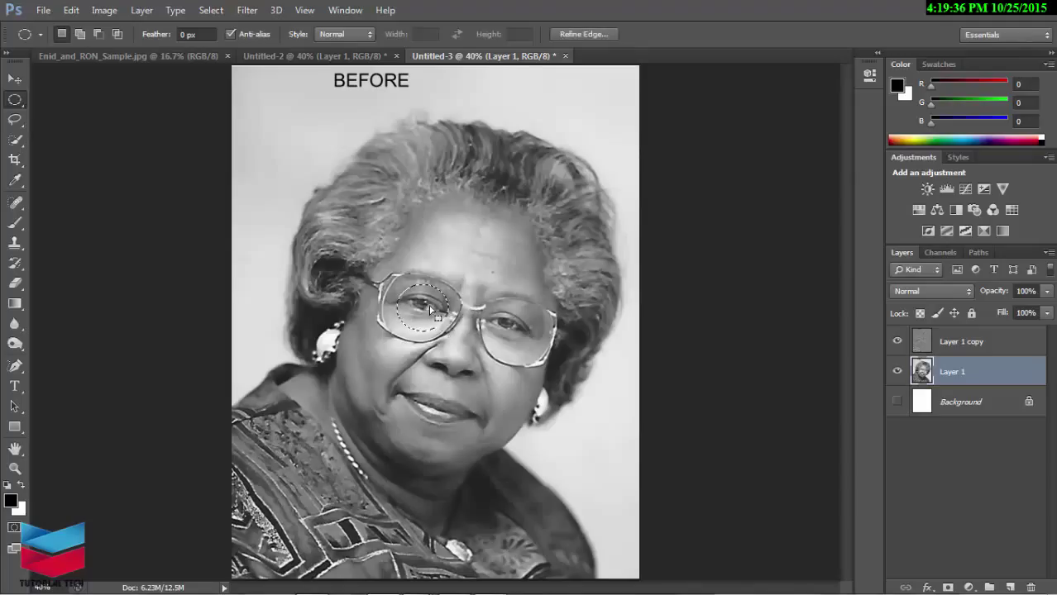
{"action": "left_click", "coordinate": [142, 11]}
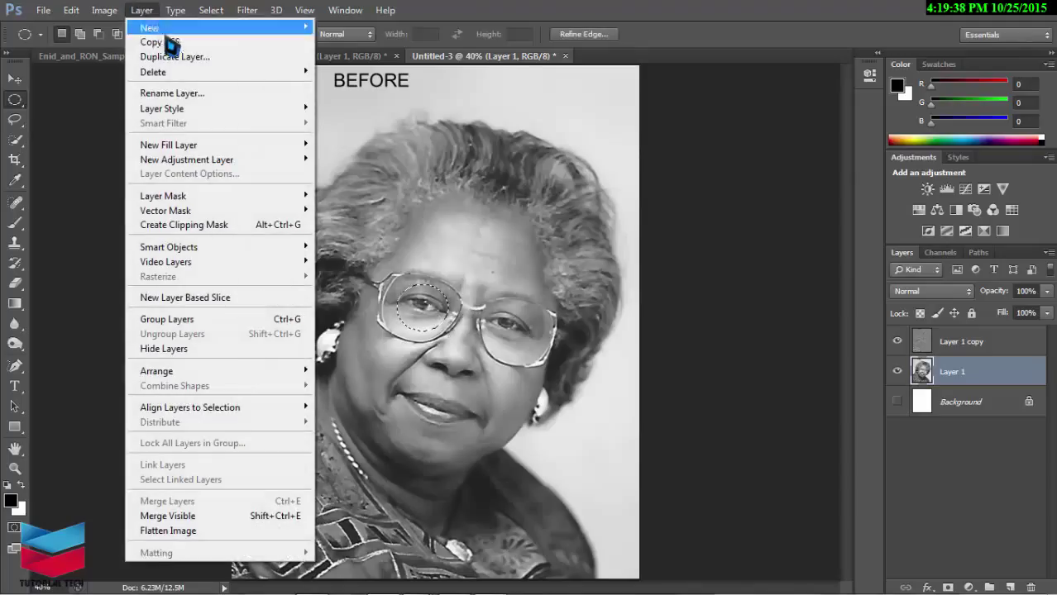
{"action": "mouse_move", "coordinate": [150, 27]}
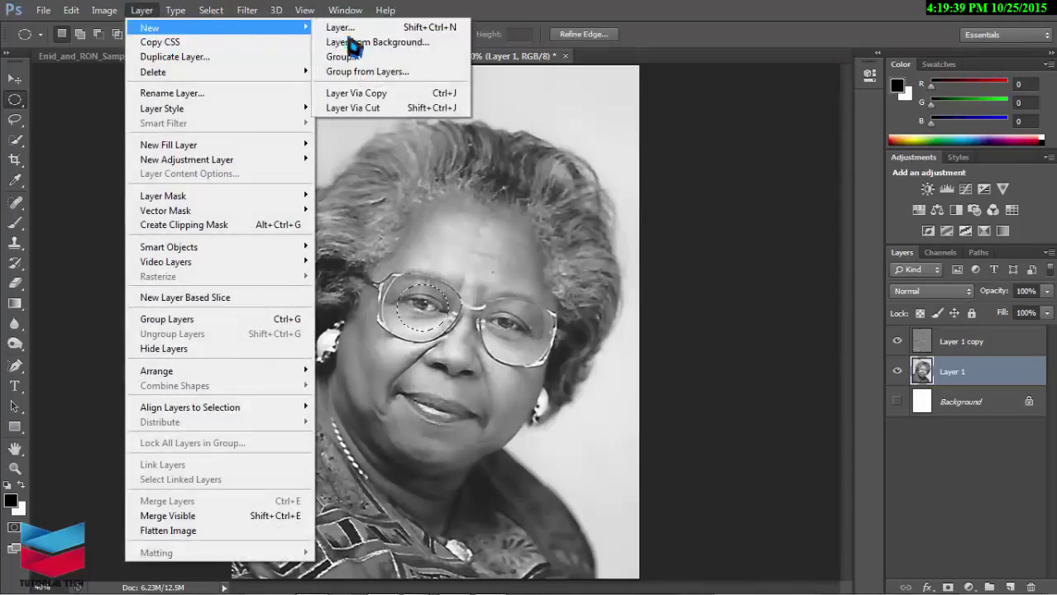
{"action": "left_click", "coordinate": [374, 94]}
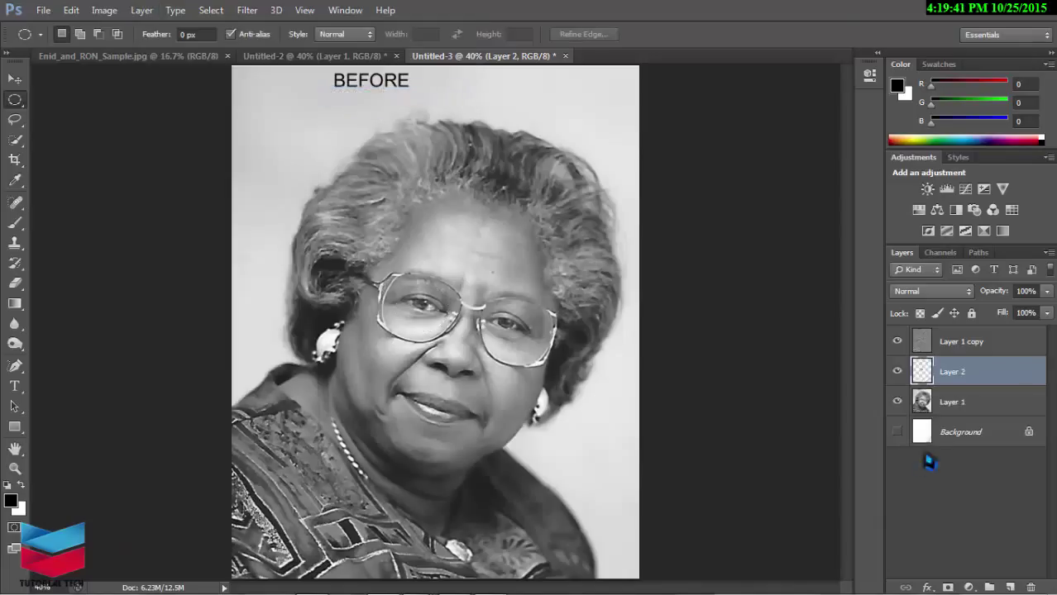
{"action": "left_click", "coordinate": [953, 405]}
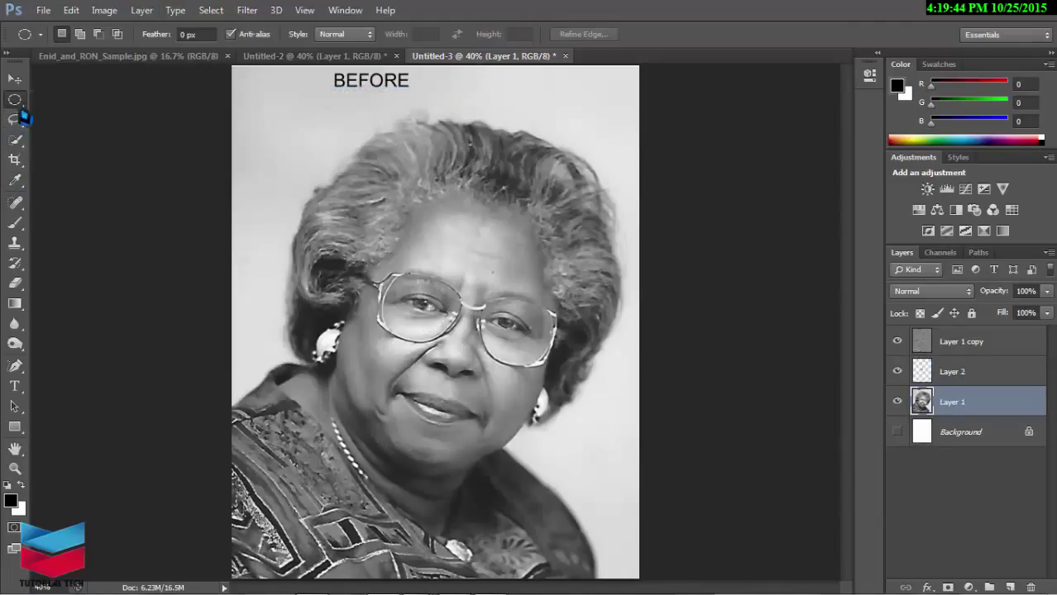
Copy an oval area around the right eye onto new Layer 3, then reselect Layer 1.
{"action": "right_click", "coordinate": [15, 100]}
{"action": "left_click", "coordinate": [51, 114]}
{"action": "mouse_move", "coordinate": [498, 310]}
{"action": "left_mouse_down"}
{"action": "mouse_move", "coordinate": [528, 354]}
{"action": "mouse_move", "coordinate": [513, 332]}
{"action": "mouse_move", "coordinate": [541, 345]}
{"action": "mouse_move", "coordinate": [523, 336]}
{"action": "mouse_move", "coordinate": [531, 343]}
{"action": "left_mouse_up"}
{"action": "left_click", "coordinate": [504, 316]}
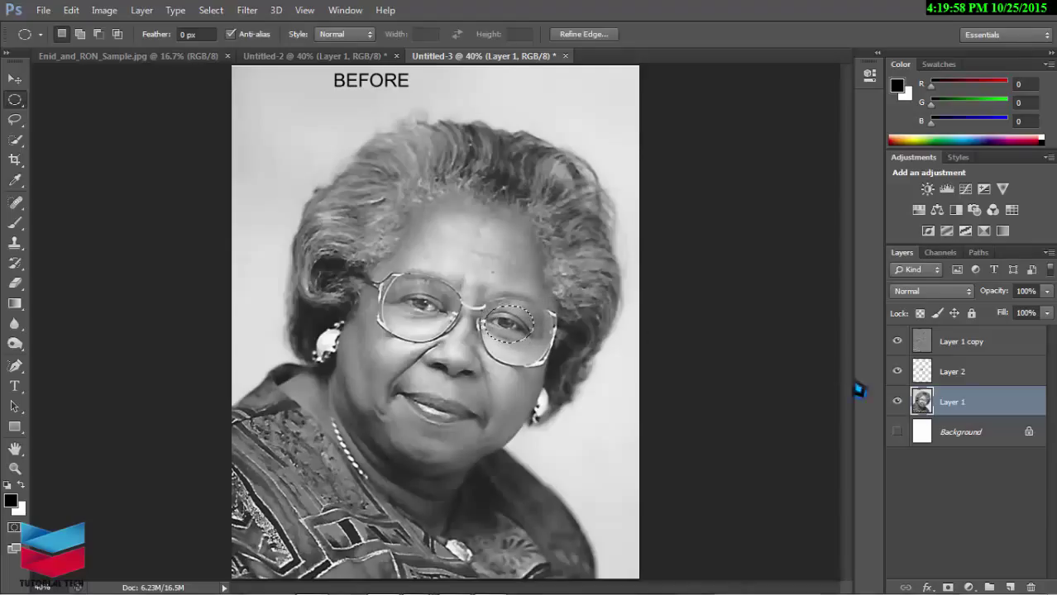
{"action": "left_click", "coordinate": [139, 12]}
{"action": "mouse_move", "coordinate": [158, 27]}
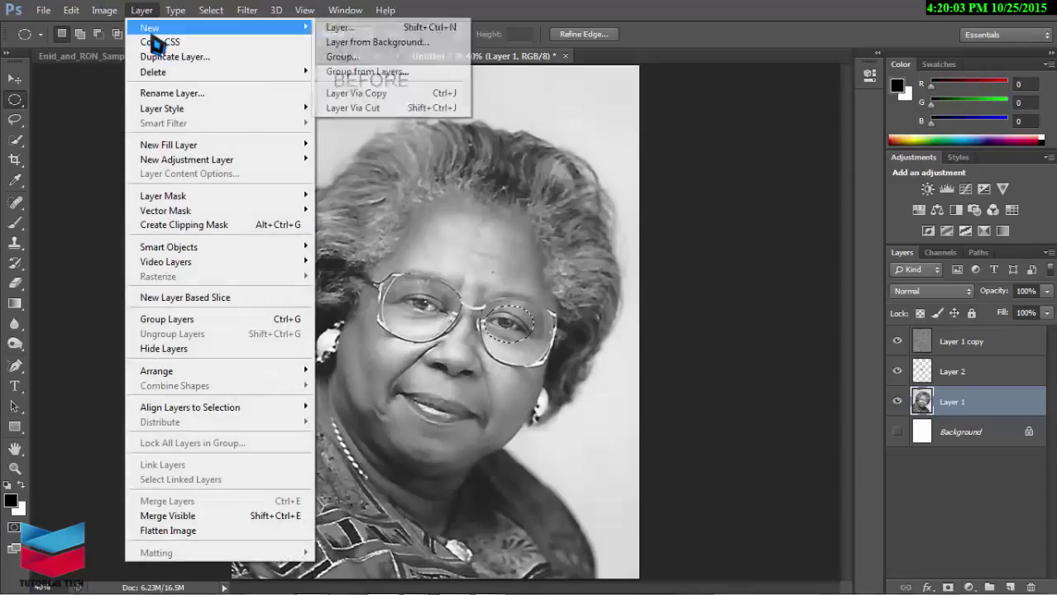
{"action": "left_click", "coordinate": [395, 94]}
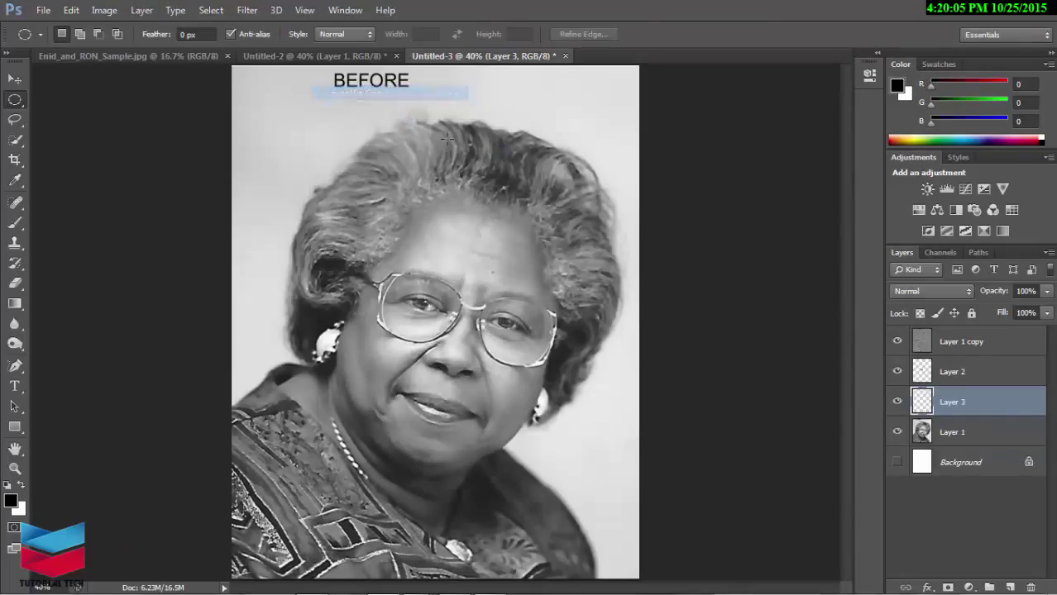
{"action": "left_click", "coordinate": [956, 441]}
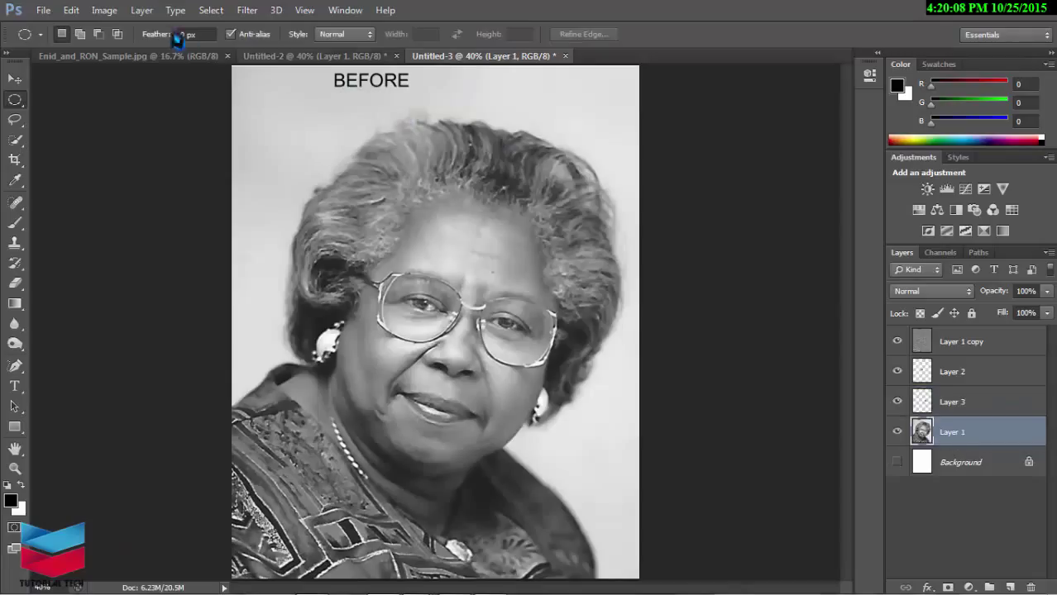
{"action": "left_click", "coordinate": [243, 12]}
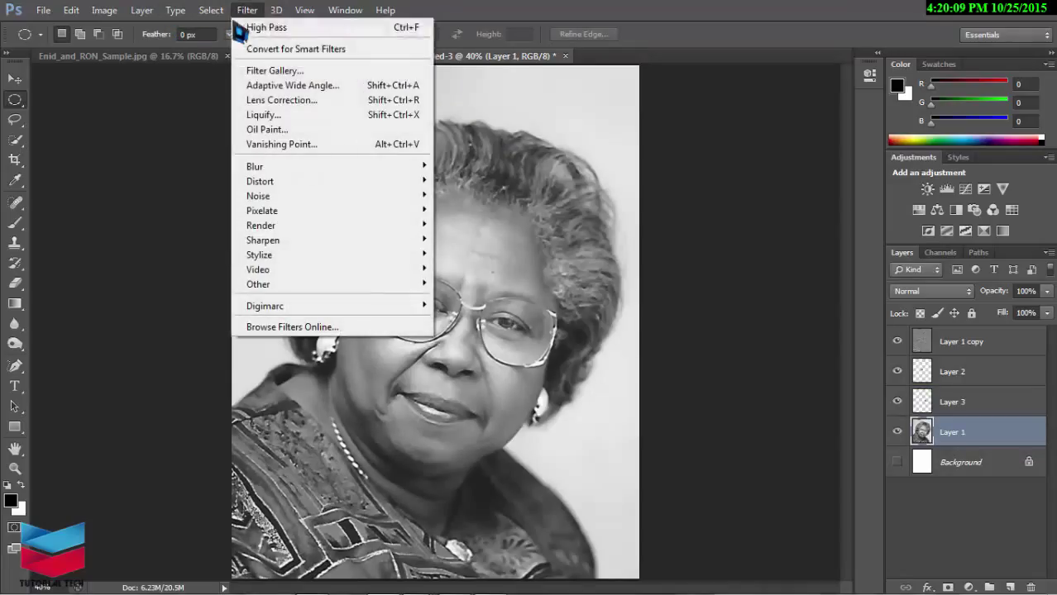
Apply Oil Paint to Layer 1 with Cleanliness about 8.95 and the other brush settings at maximum.
{"action": "left_click", "coordinate": [268, 131]}
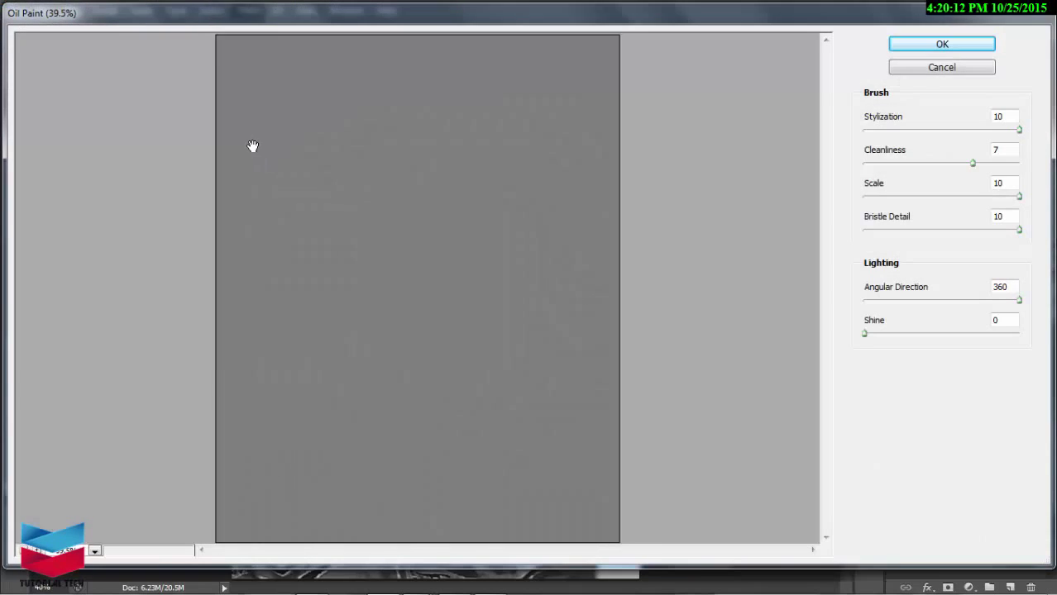
{"action": "double_click", "coordinate": [997, 150]}
{"action": "type", "text": "10"}
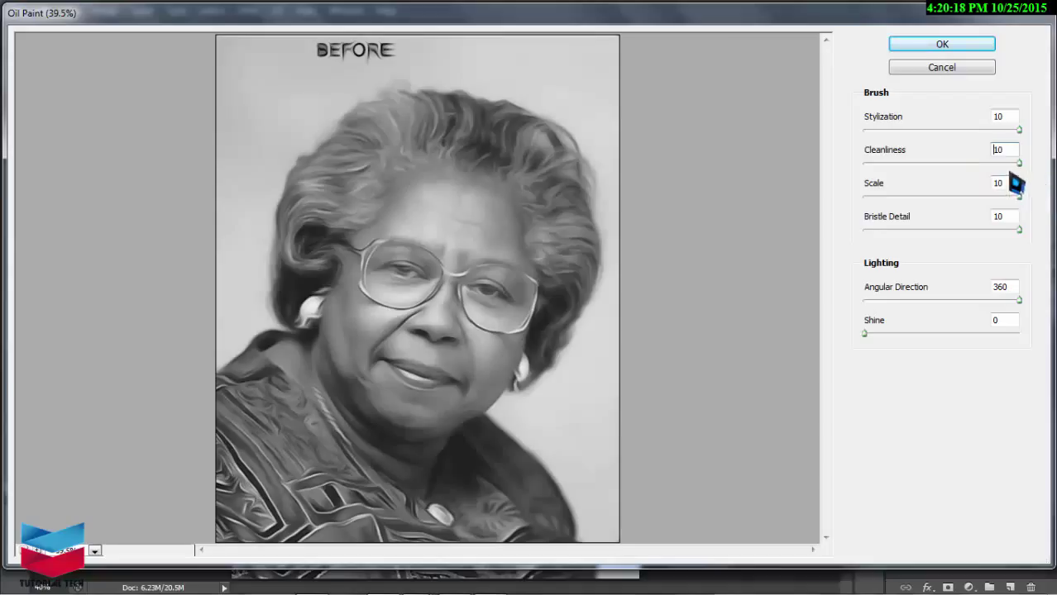
{"action": "left_click_drag", "start_coordinate": [1019, 163], "coordinate": [1005, 164]}
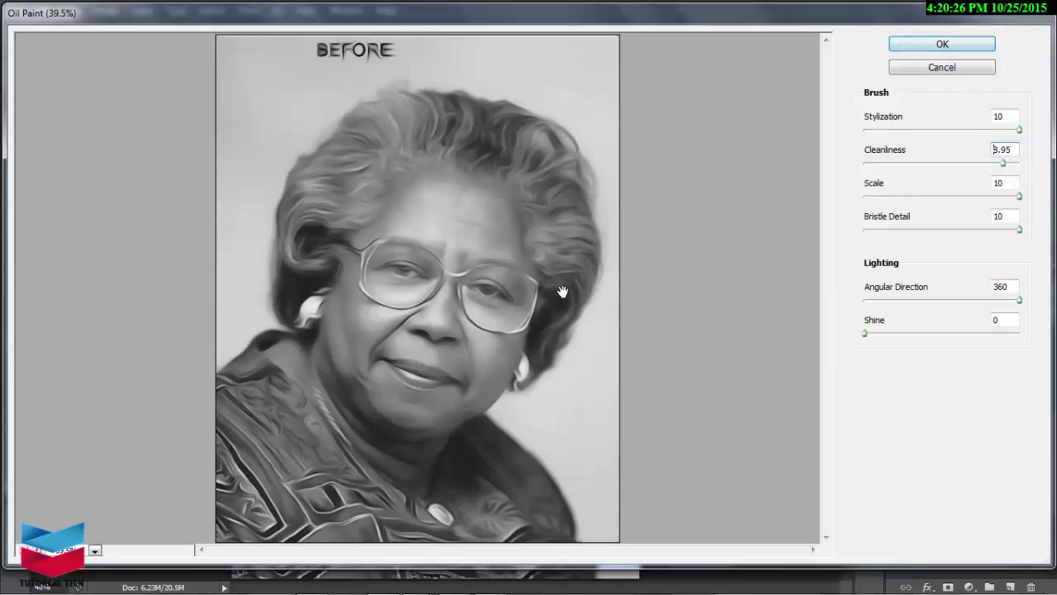
{"action": "left_click", "coordinate": [916, 44]}
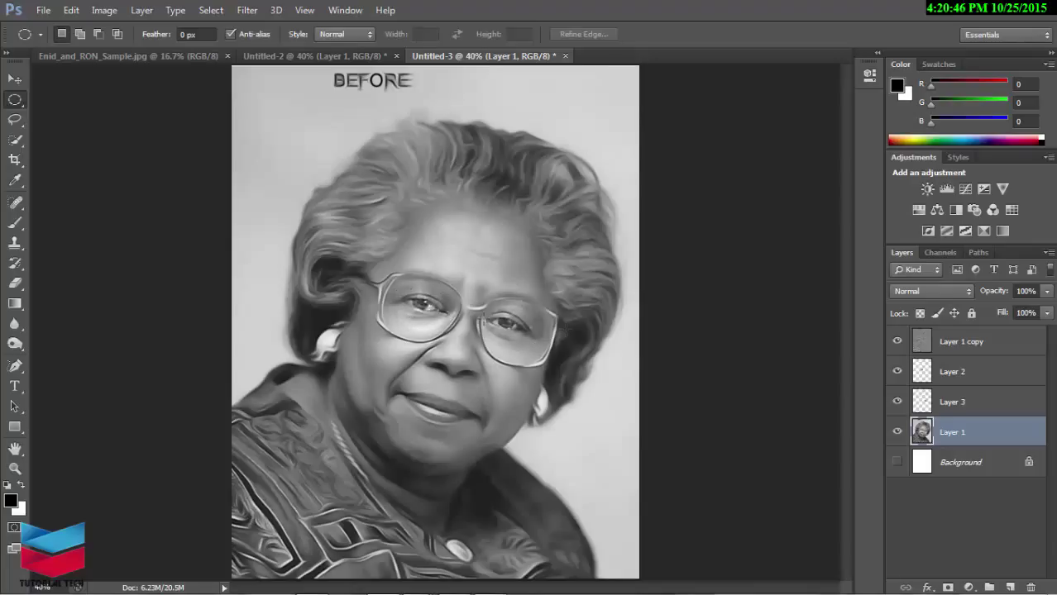
Apply Oil Paint to the Layer 2 eye copy with Cleanliness lowered to 1 and Shine 0.
{"action": "left_click", "coordinate": [945, 374]}
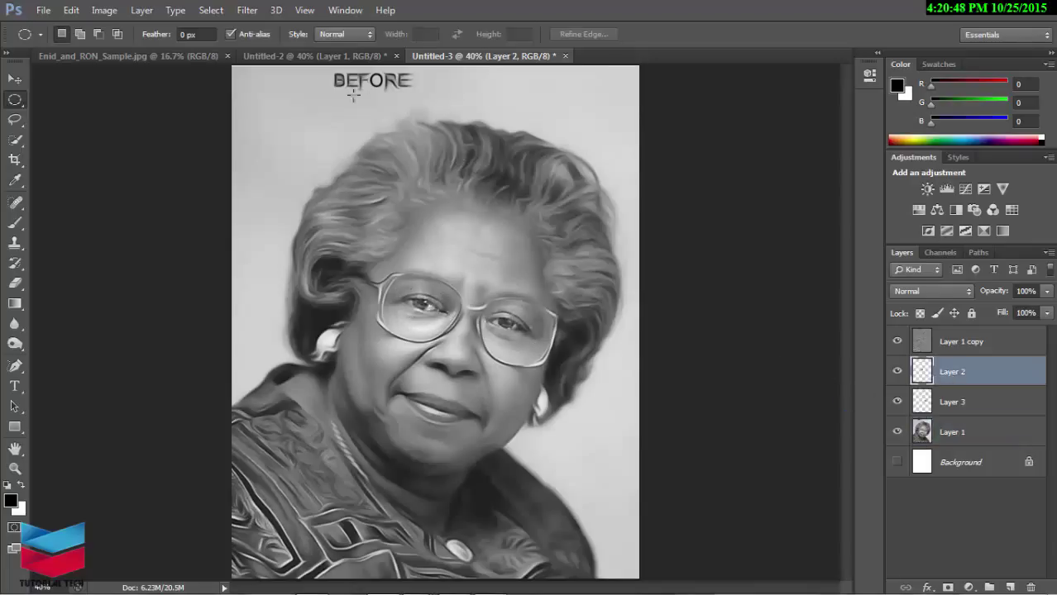
{"action": "left_click", "coordinate": [247, 10]}
{"action": "left_click", "coordinate": [291, 131]}
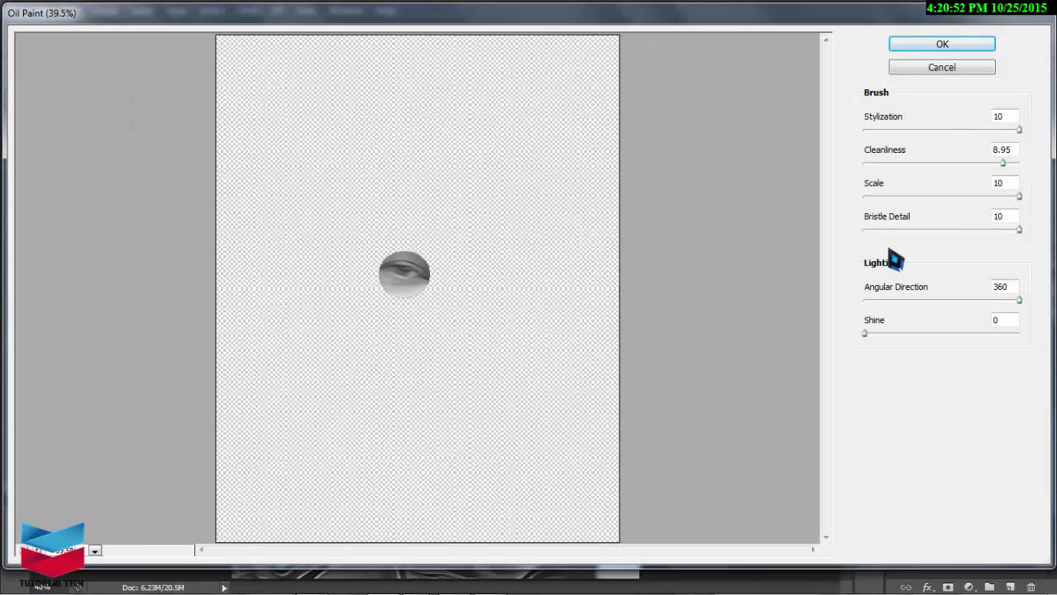
{"action": "left_click", "coordinate": [1002, 163]}
{"action": "left_click_drag", "start_coordinate": [986, 172], "coordinate": [819, 169]}
{"action": "left_click", "coordinate": [867, 165]}
{"action": "left_click_drag", "start_coordinate": [867, 165], "coordinate": [879, 166]}
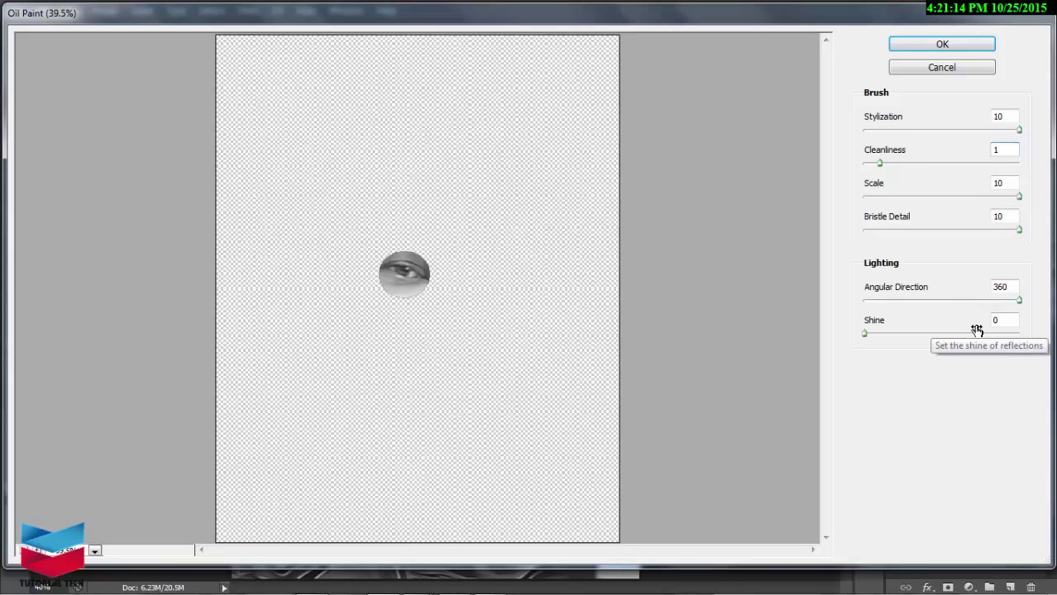
{"action": "left_click", "coordinate": [914, 46]}
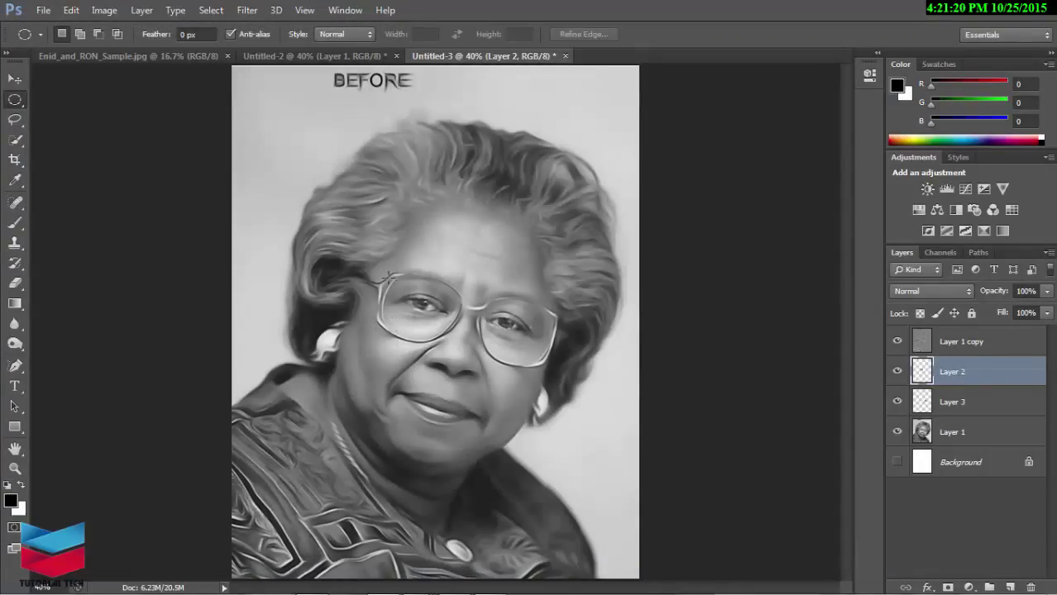
Select Layer 3 and apply Oil Paint to it with Cleanliness 1 and Shine 0.
{"action": "left_click", "coordinate": [949, 406]}
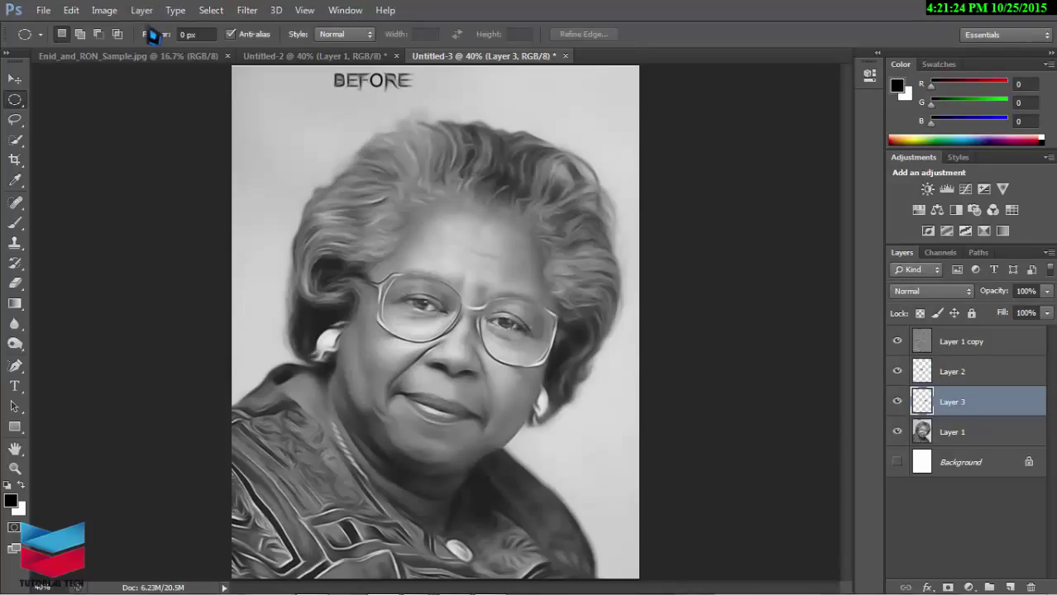
{"action": "left_click", "coordinate": [141, 10]}
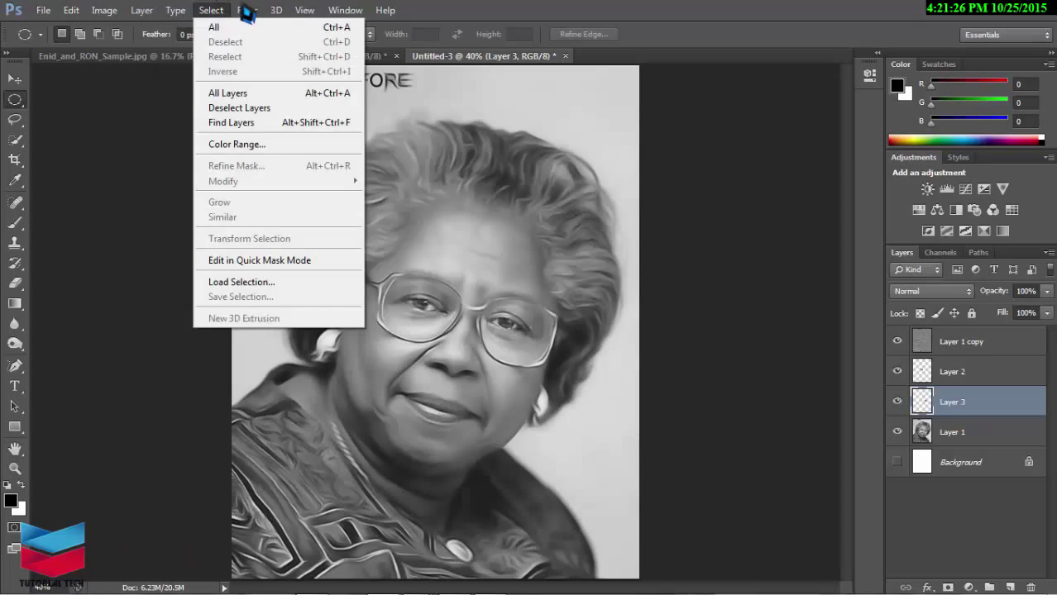
{"action": "mouse_move", "coordinate": [245, 10]}
{"action": "left_click", "coordinate": [281, 129]}
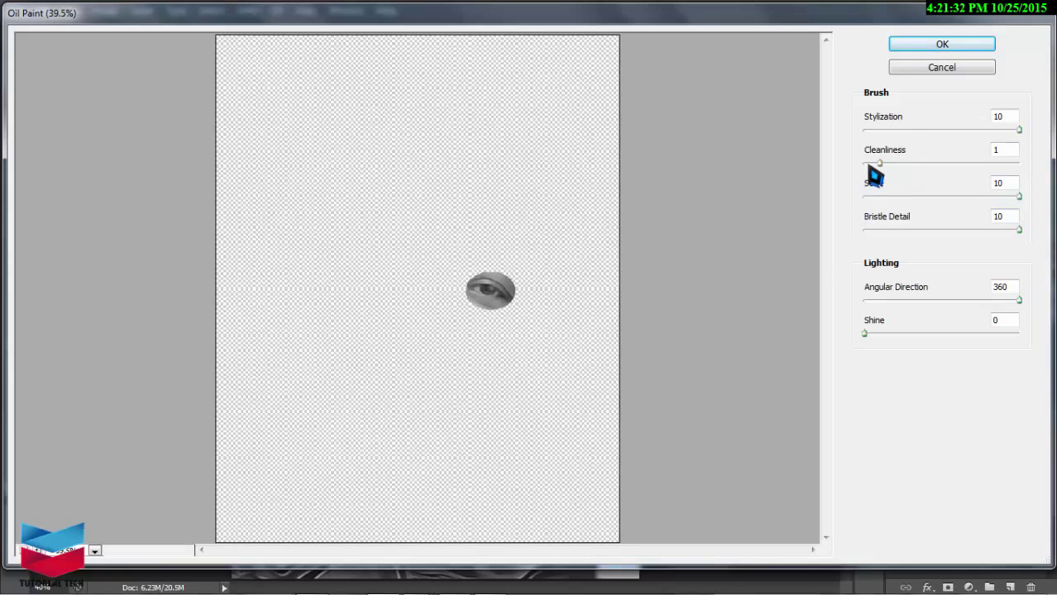
{"action": "left_click", "coordinate": [902, 48]}
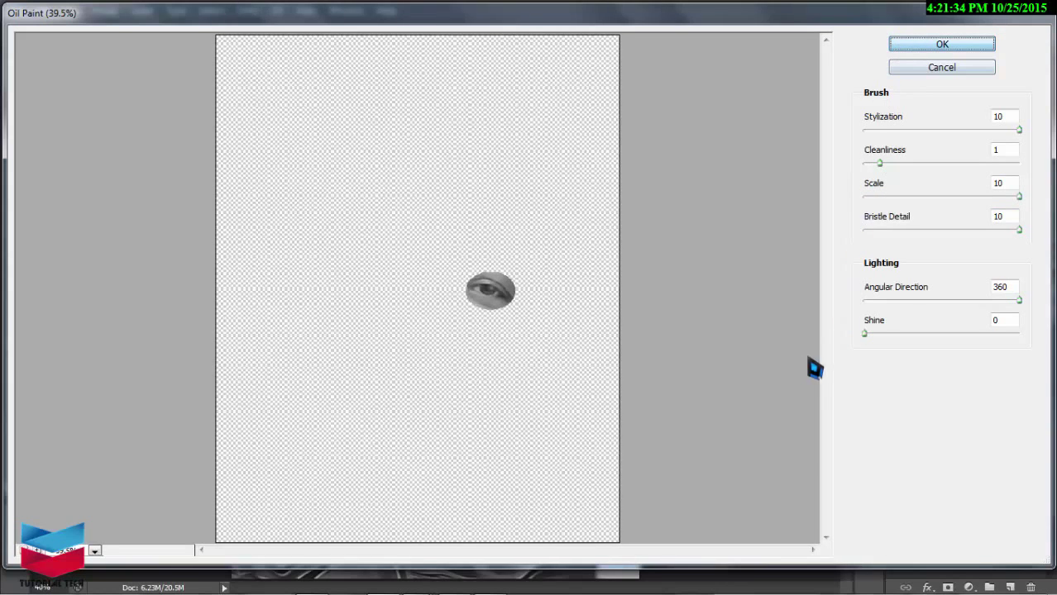